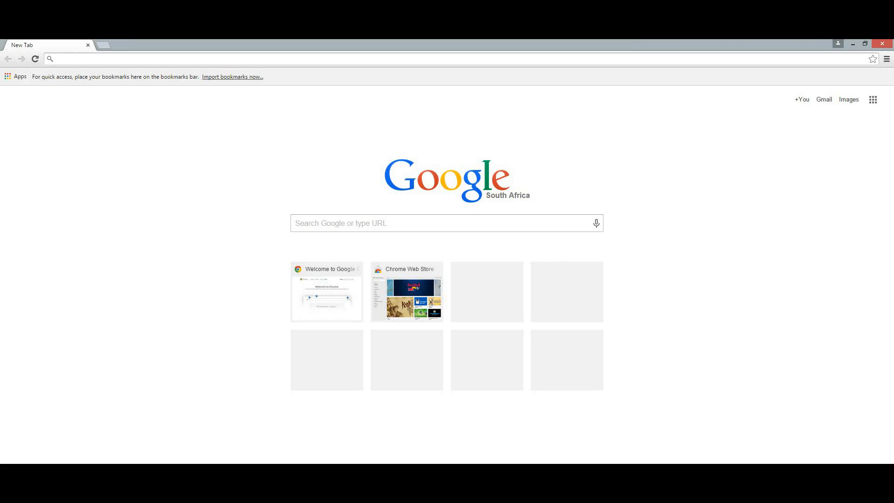
- Load the server's WHM address on port 2086 in Chrome
text(t)
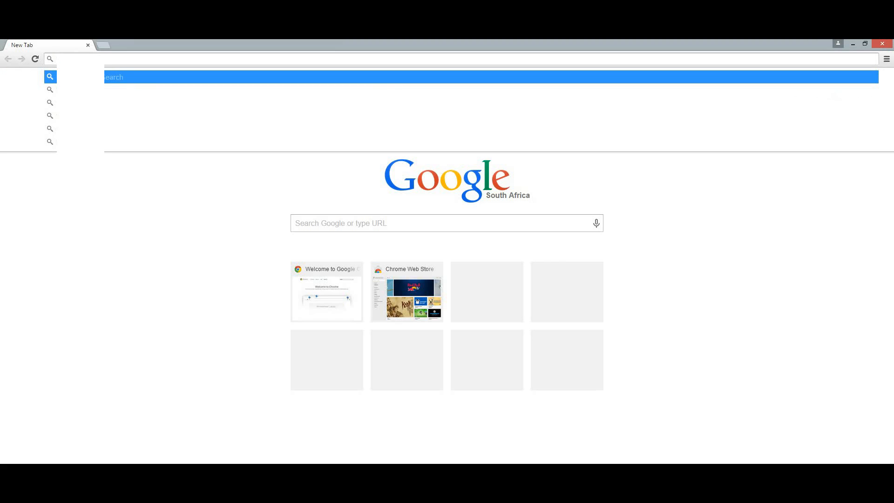
text(168.1)
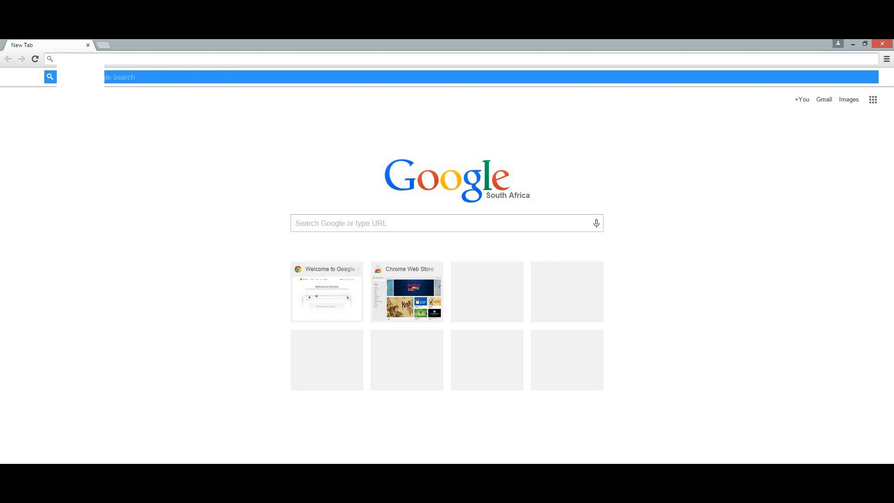
text(0.100)
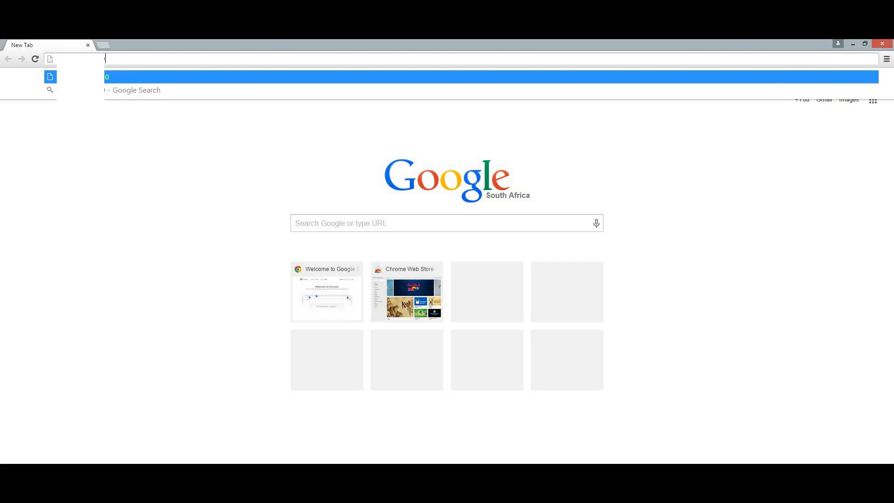
text(:2086)
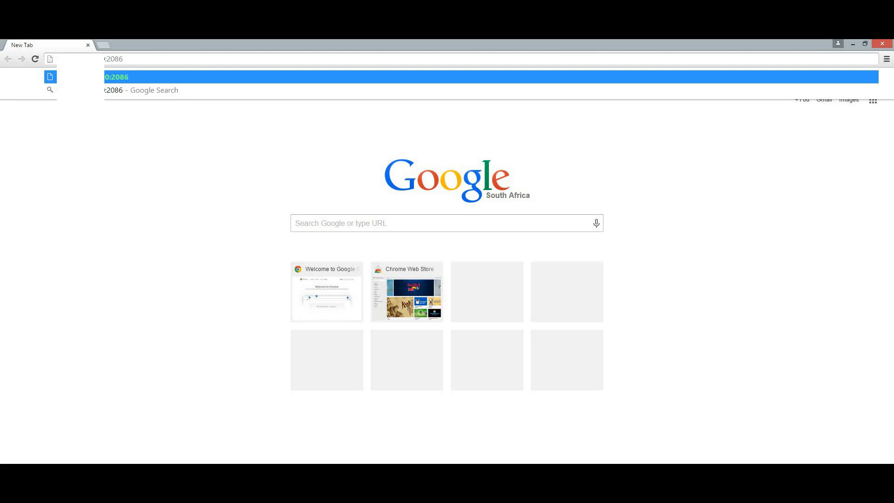
key(Return)
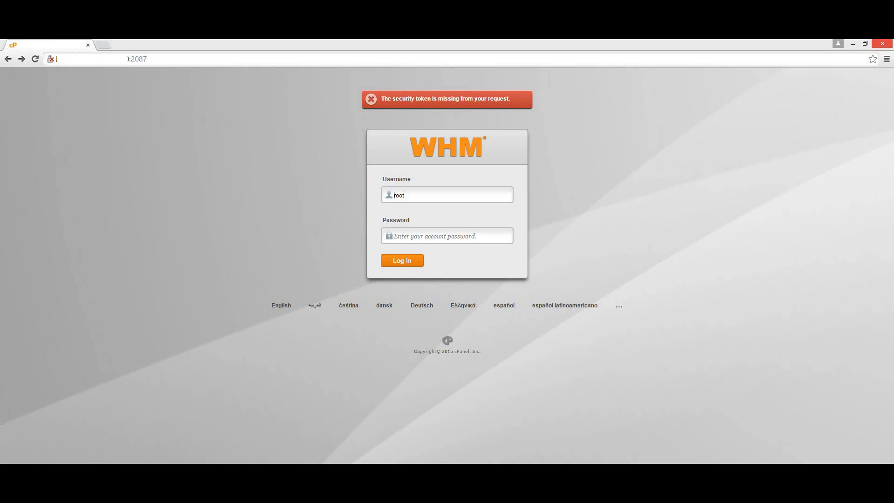
- Log in to WHM as root by entering the account password and submitting
click(405, 195)
click(394, 236)
text(•••••••••)
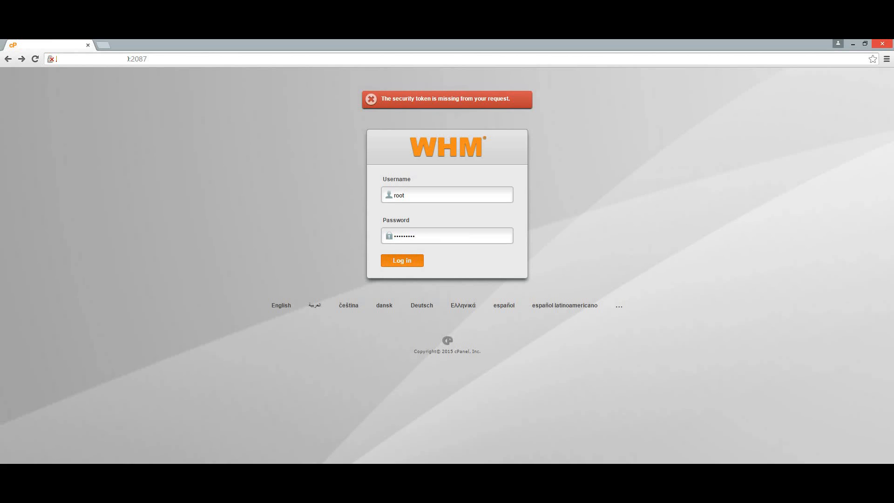
key(Return)
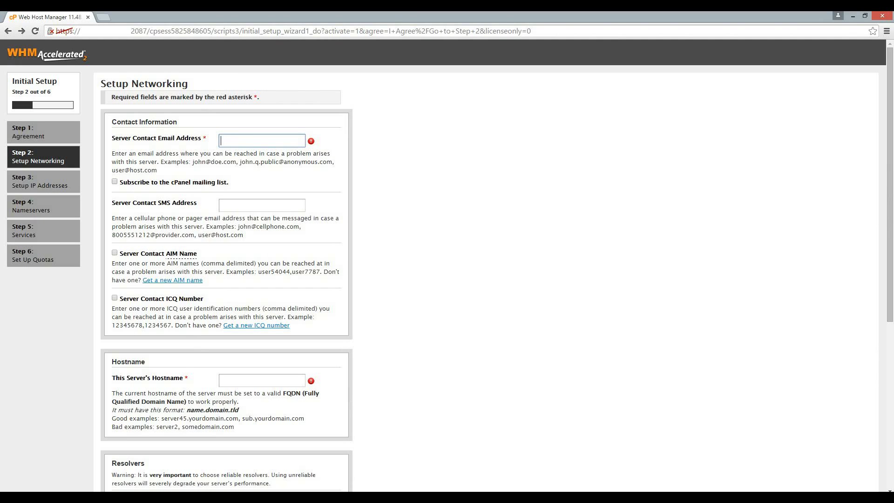
- Enter the server contact e-mail and set the hostname to demo.techbylooney.com
scroll(447, 265, down, 2)
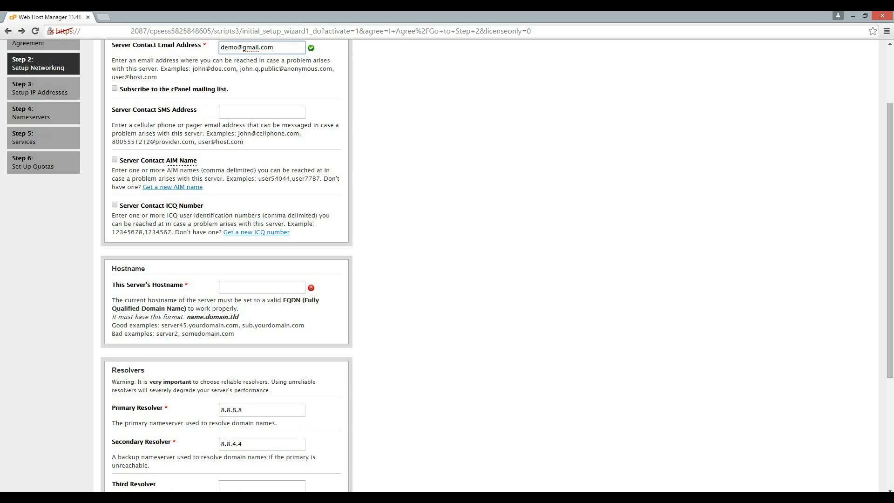
click(262, 288)
scroll(262, 287, down, 2)
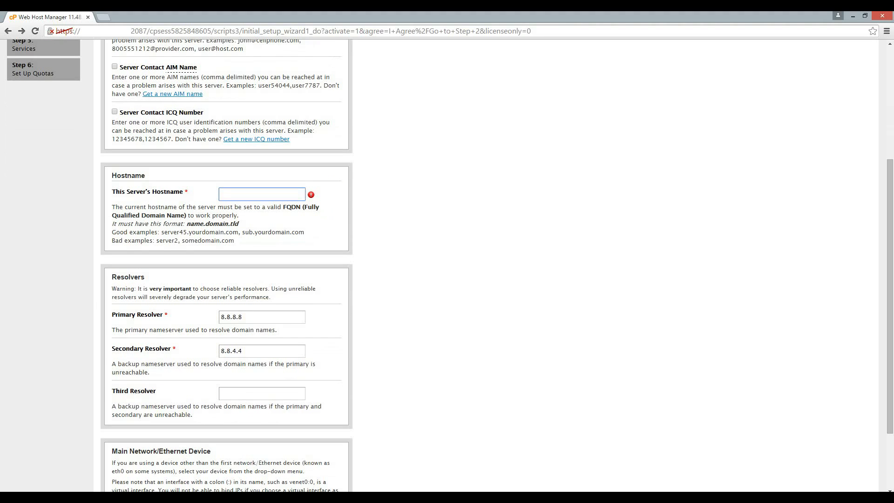
text(demo)
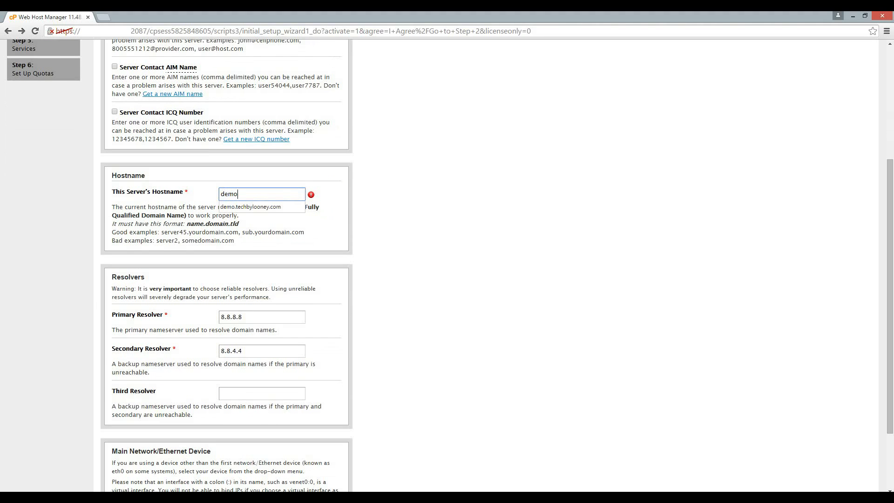
key(Down)
key(Return)
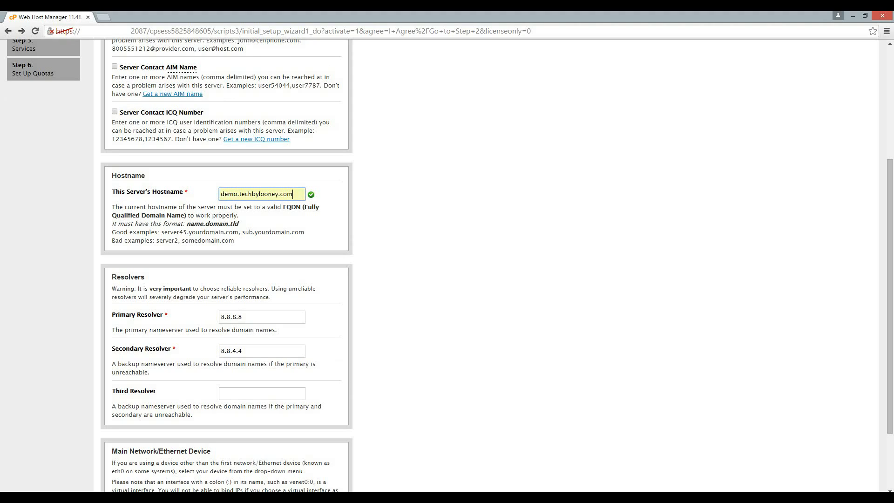
scroll(447, 261, down, 1)
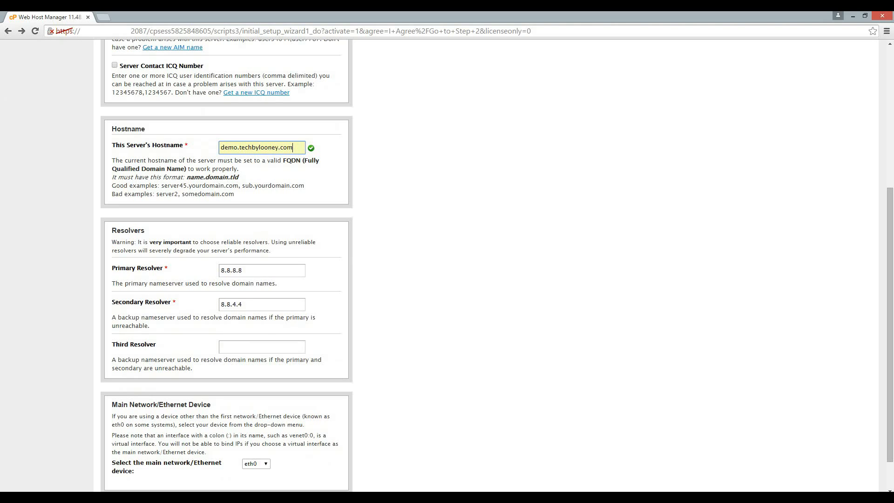
- Keep resolvers 8.8.8.8 and 8.8.4.4 and save the networking settings
click(254, 271)
click(254, 305)
click(254, 271)
click(326, 275)
scroll(447, 266, down, 1)
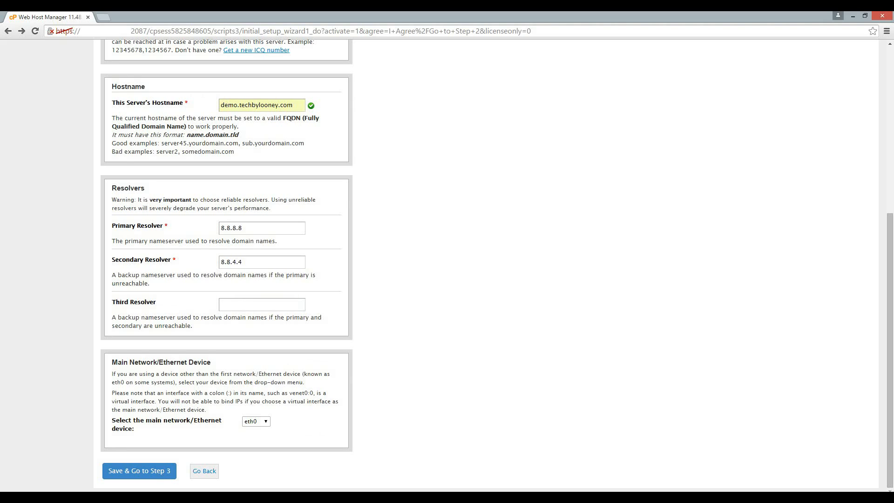
click(139, 471)
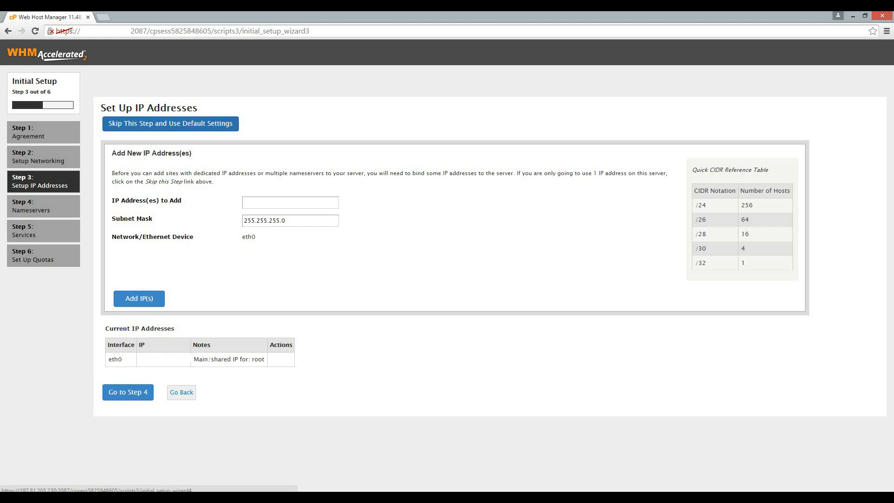
- Skip adding IP addresses and continue to the Nameservers step
click(128, 392)
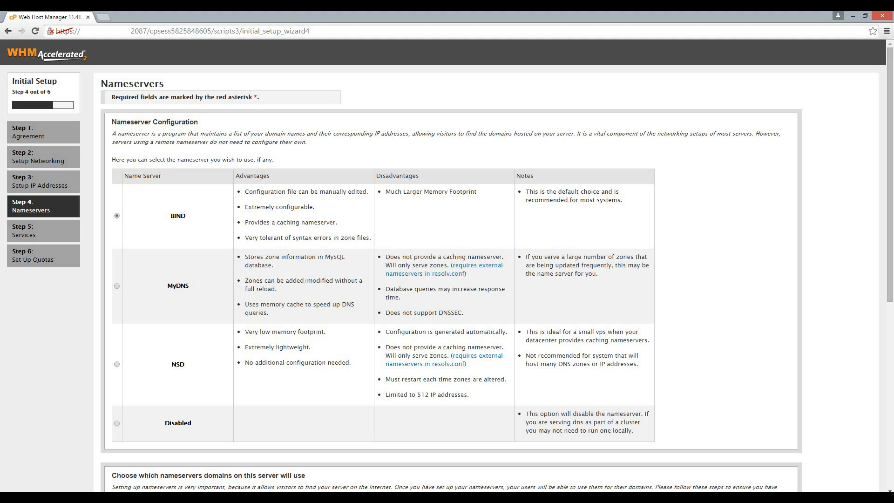
- Confirm nameservers ns1 and ns2.techbylooney.com and enable adding an A entry for the hostname
scroll(447, 265, down, 7)
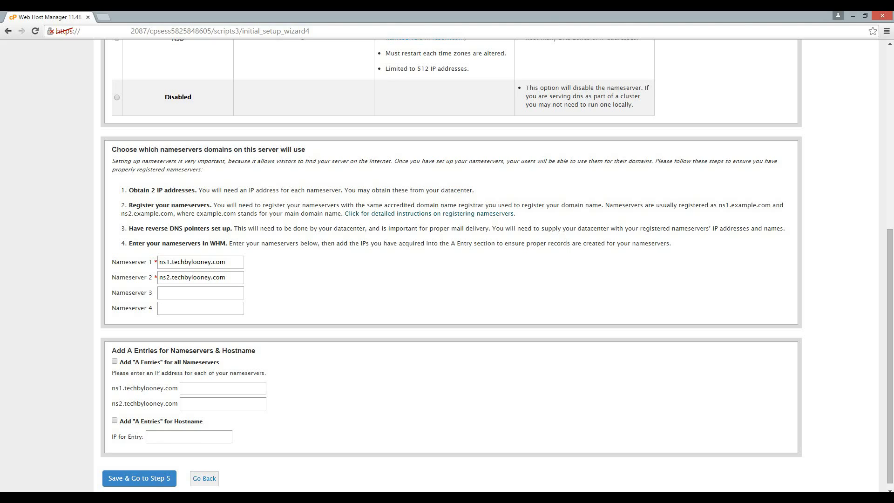
drag(227, 262, 159, 262)
key(Tab)
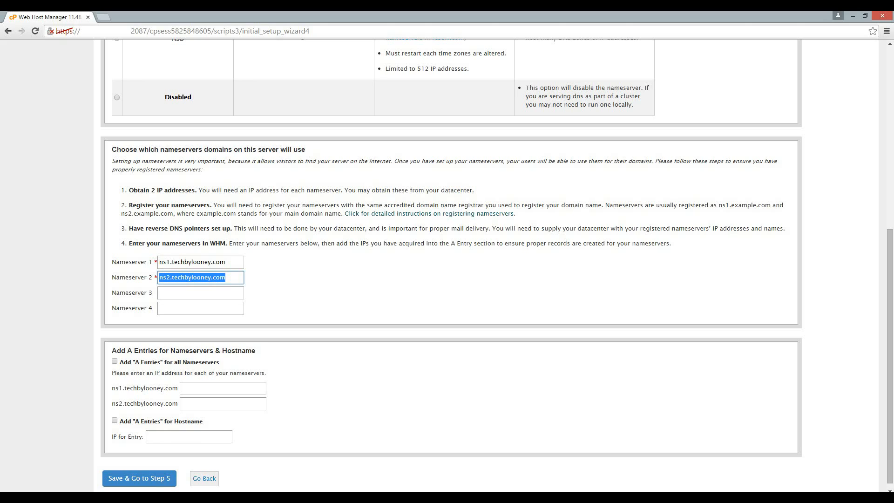
click(316, 289)
scroll(446, 289, down, 1)
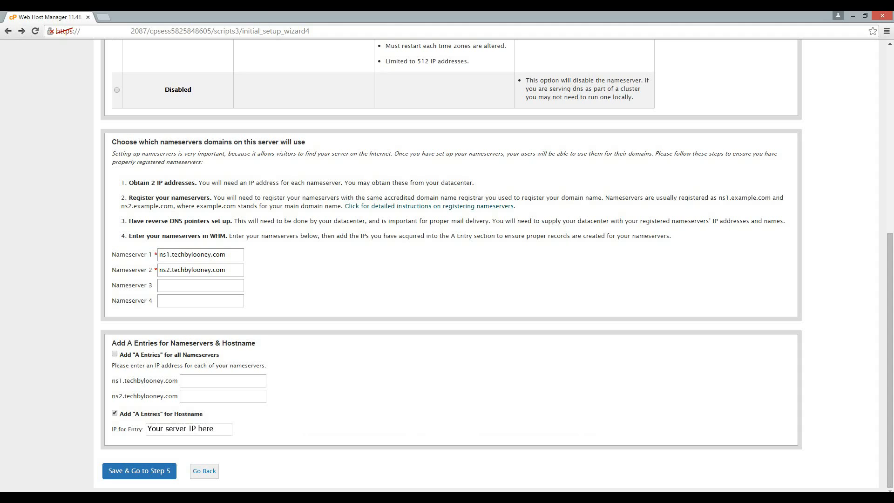
- Save the nameserver settings and review the Services step's FTP and mail options
click(139, 471)
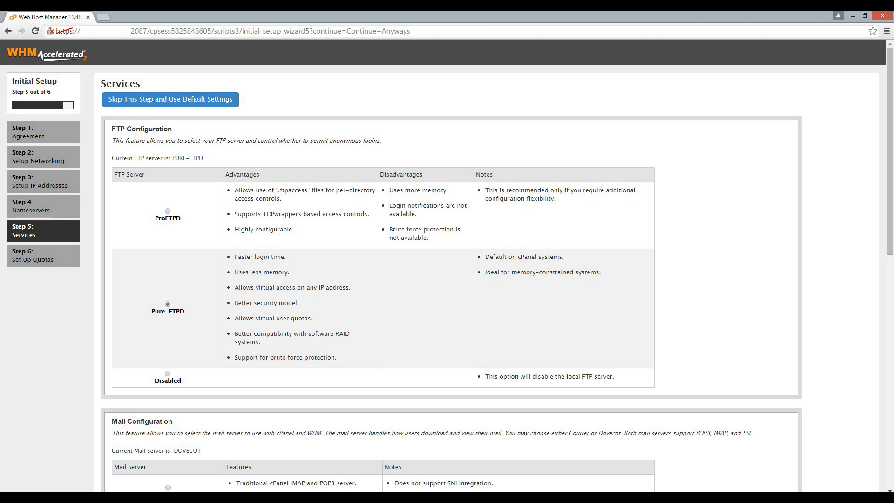
scroll(446, 265, down, 12)
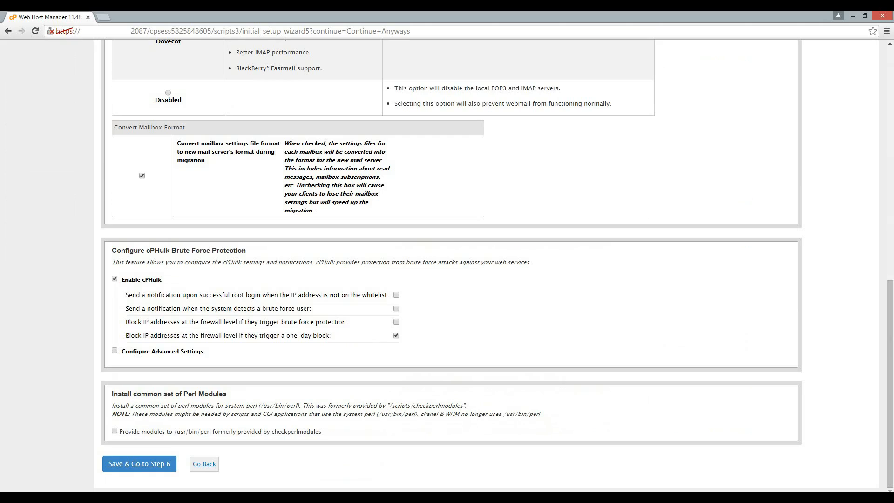
scroll(447, 265, up, 12)
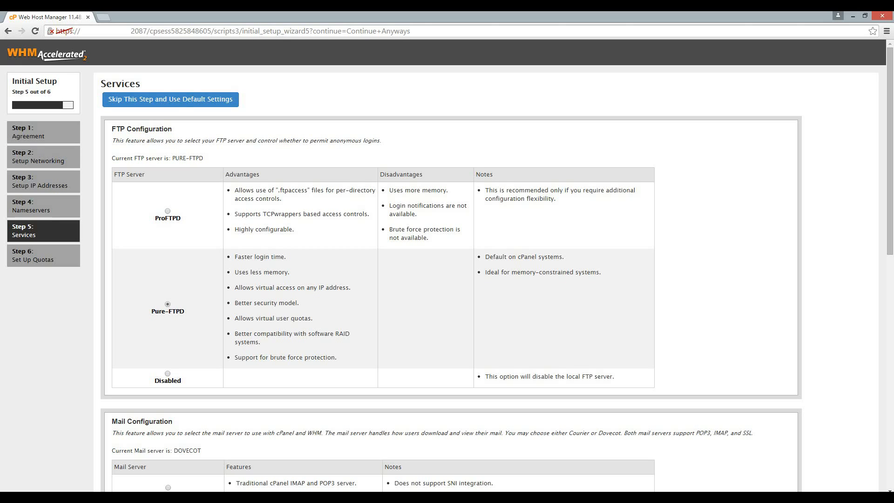
scroll(447, 266, down, 5)
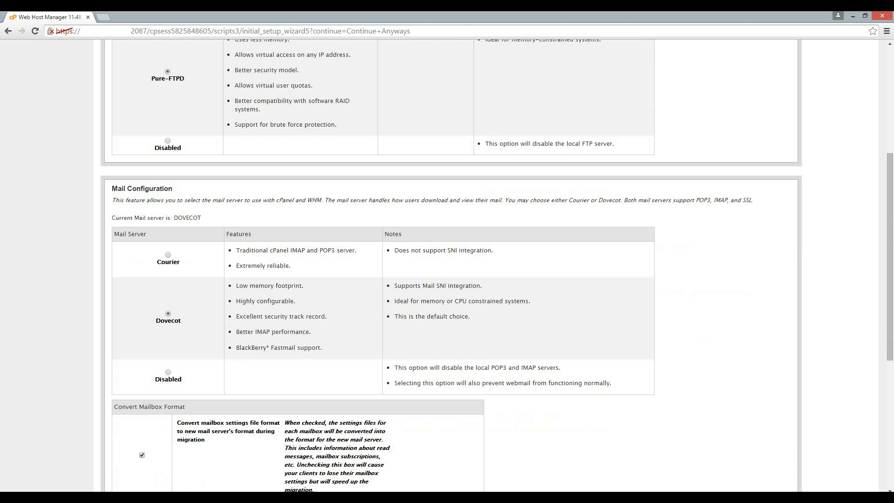
scroll(447, 261, down, 6)
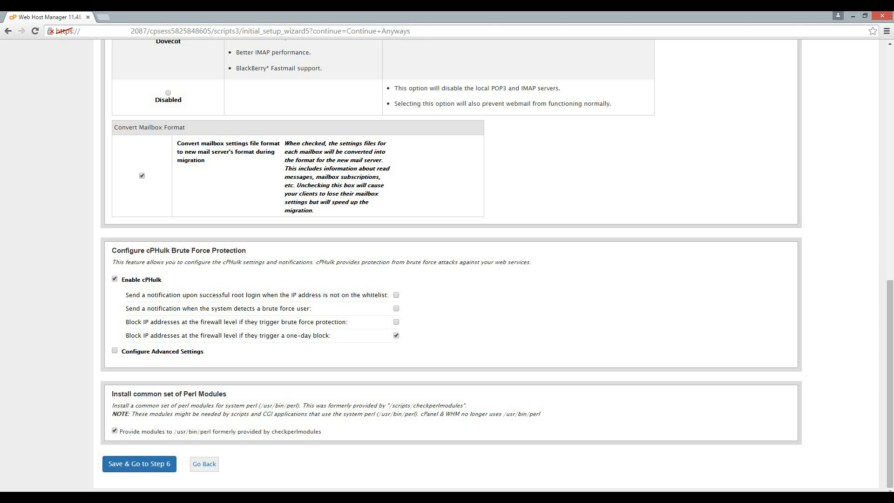
- Save the service choices and advance to Step 6, Quotas
click(139, 463)
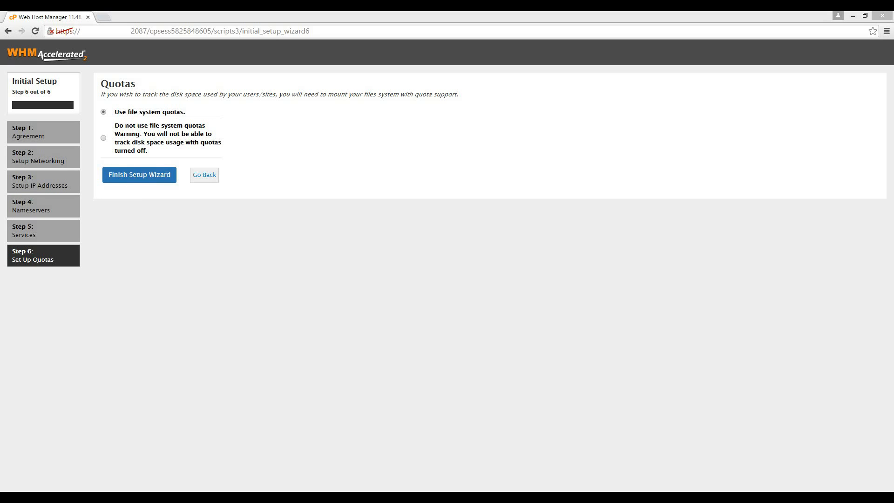
- Finish the wizard with file system quotas and save the Feature Showcase settings
click(139, 174)
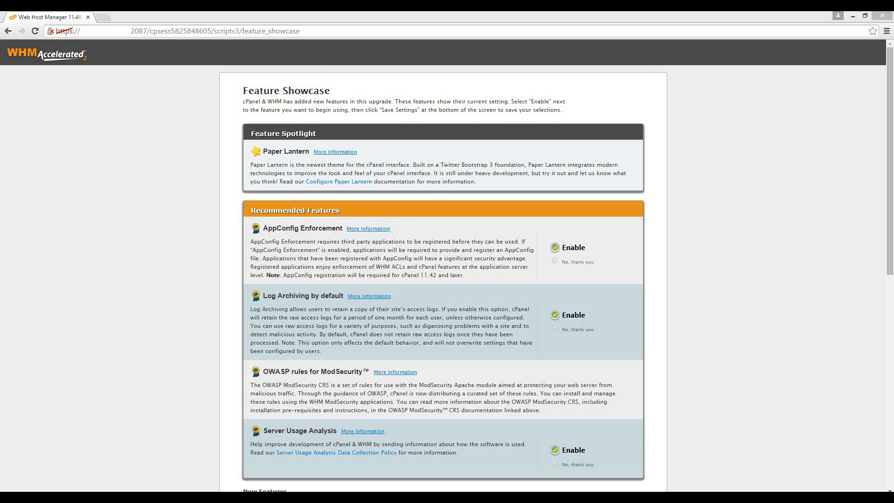
scroll(446, 265, down, 10)
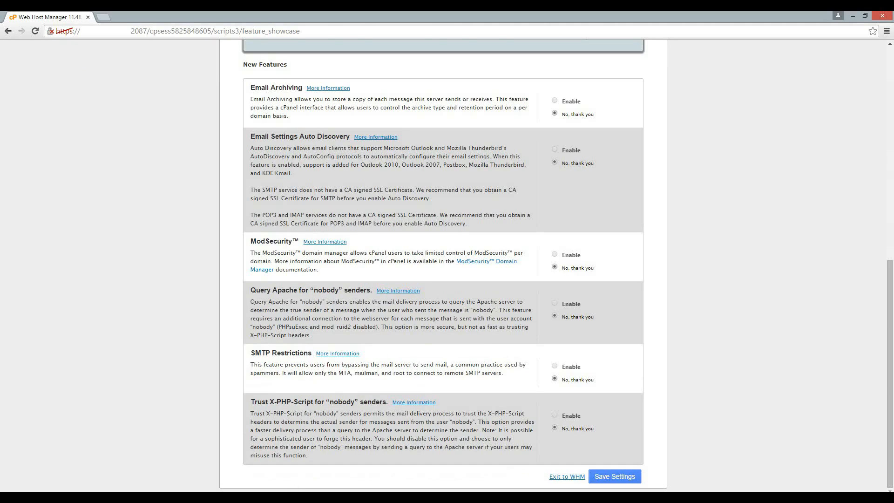
click(615, 476)
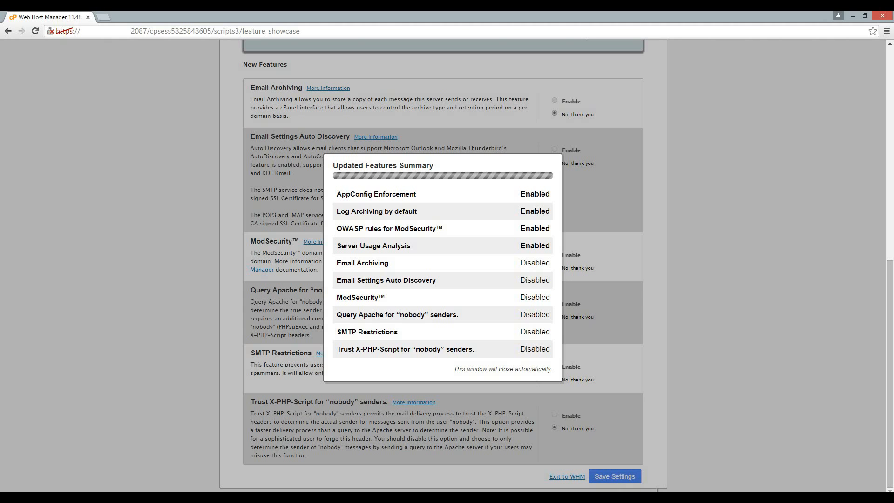